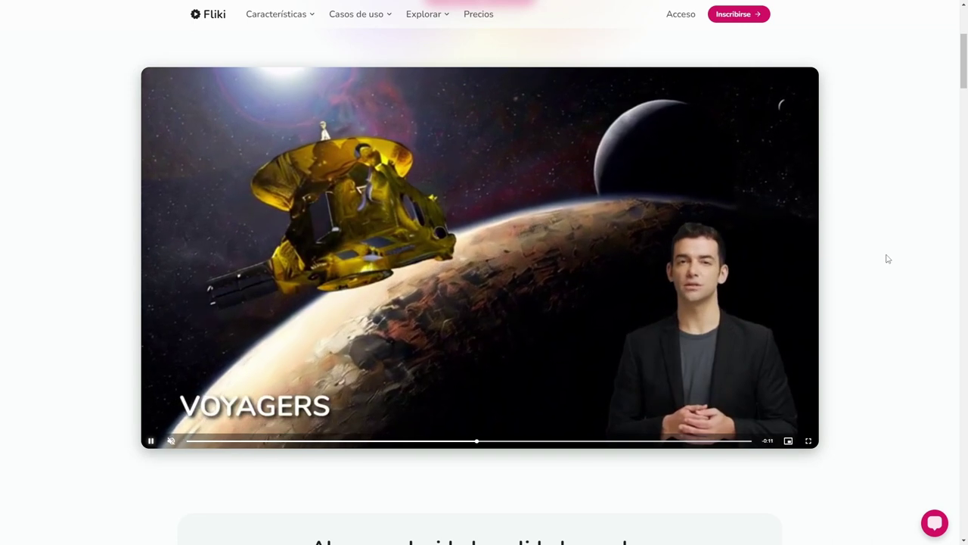
- Examine the Fliki home page for its features, creation steps, Magic Create options, example videos and voice offering
scroll(886, 257, "down", 5)
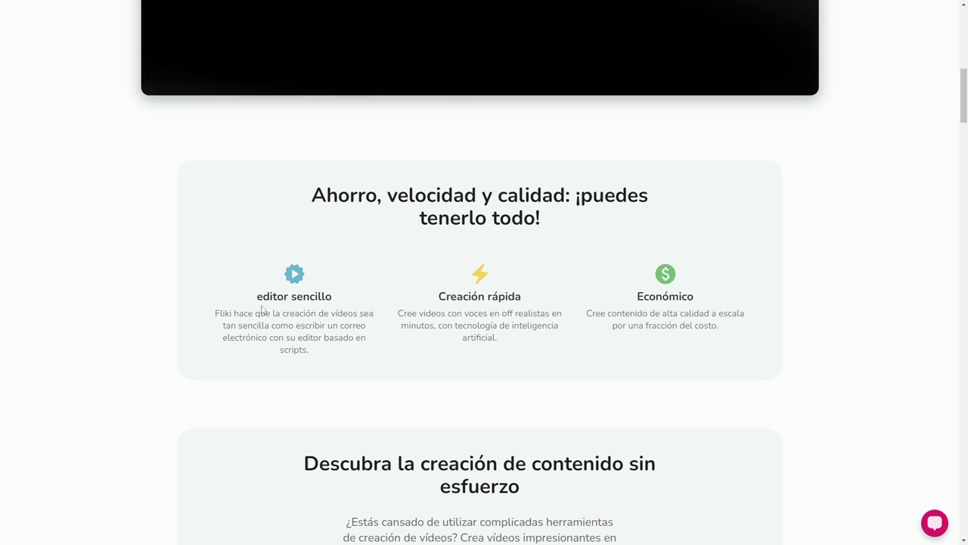
scroll(743, 250, "down", 3)
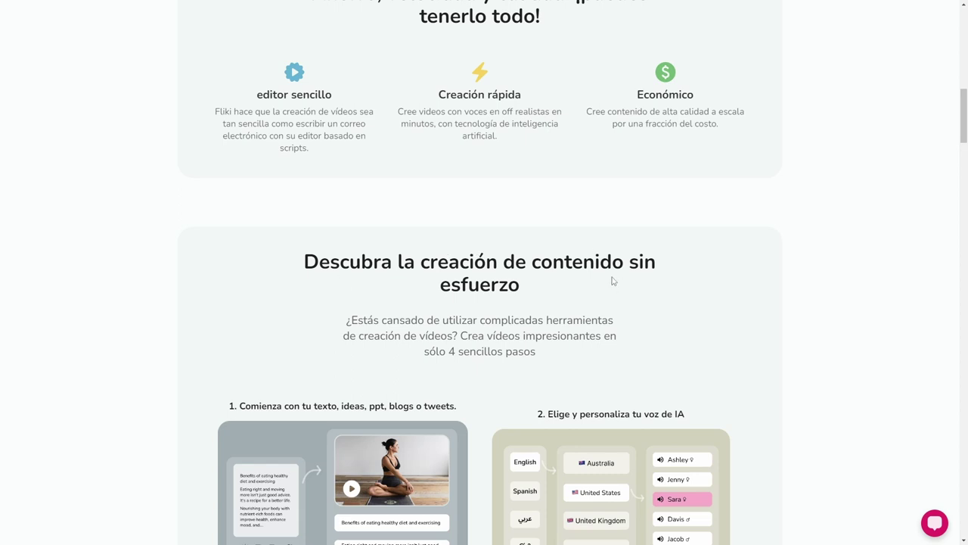
scroll(613, 280, "down", 3)
scroll(480, 309, "down", 3)
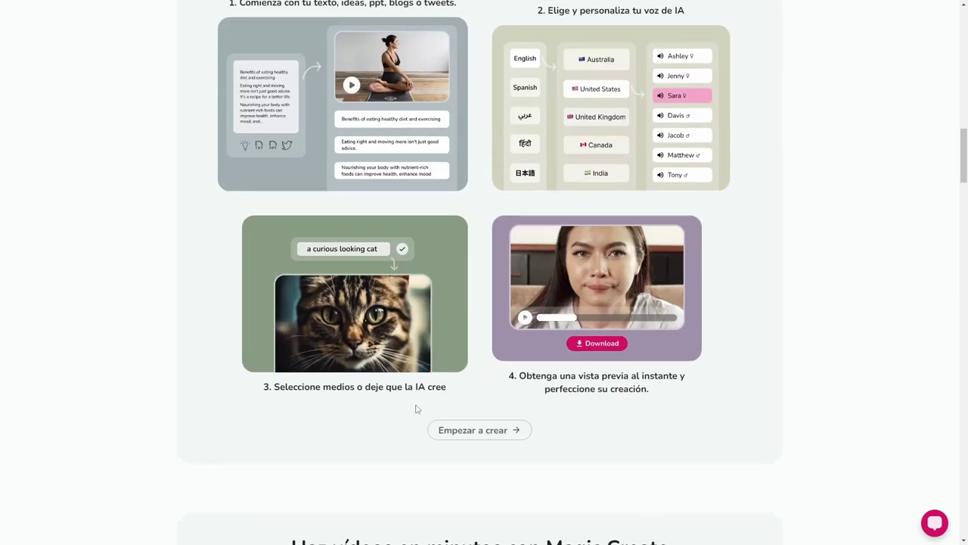
scroll(415, 409, "down", 5)
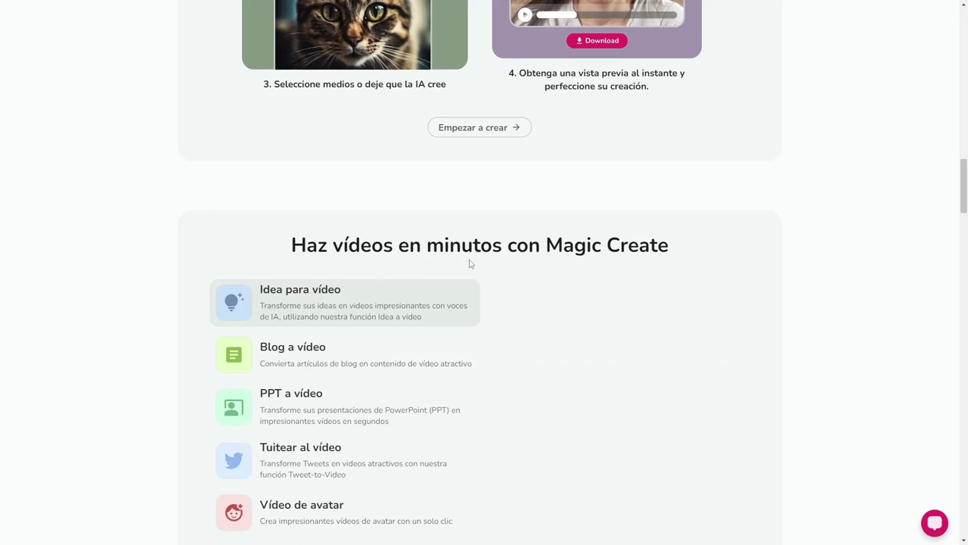
scroll(691, 256, "down", 5)
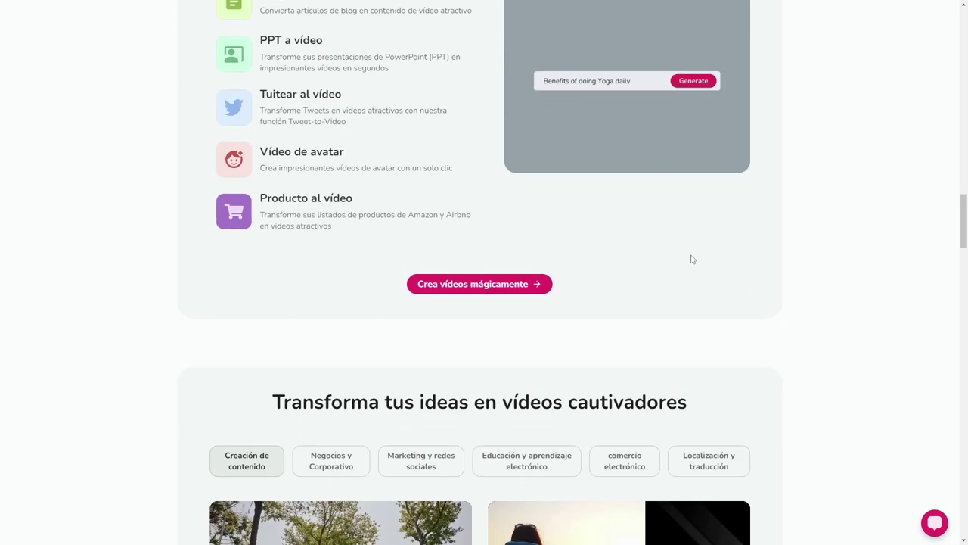
scroll(690, 259, "down", 1)
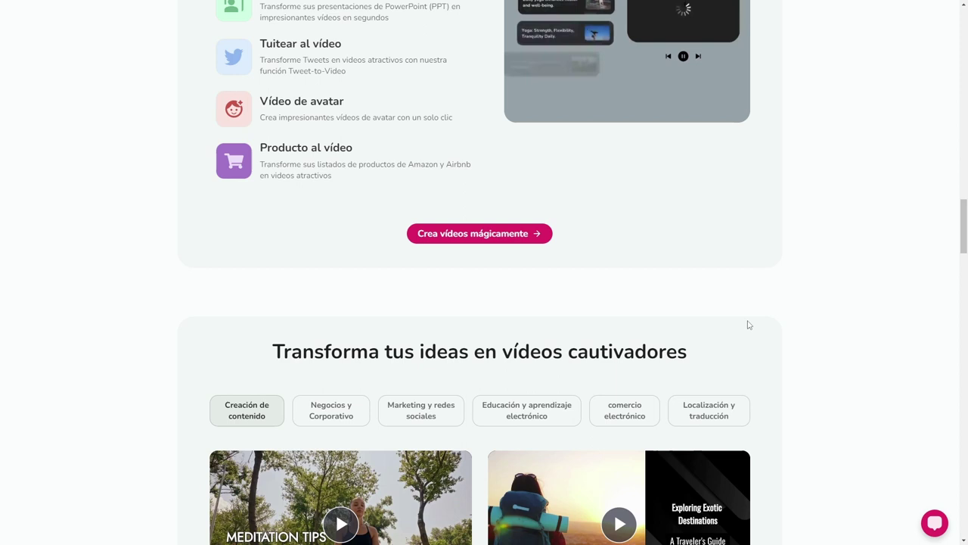
scroll(748, 324, "down", 6)
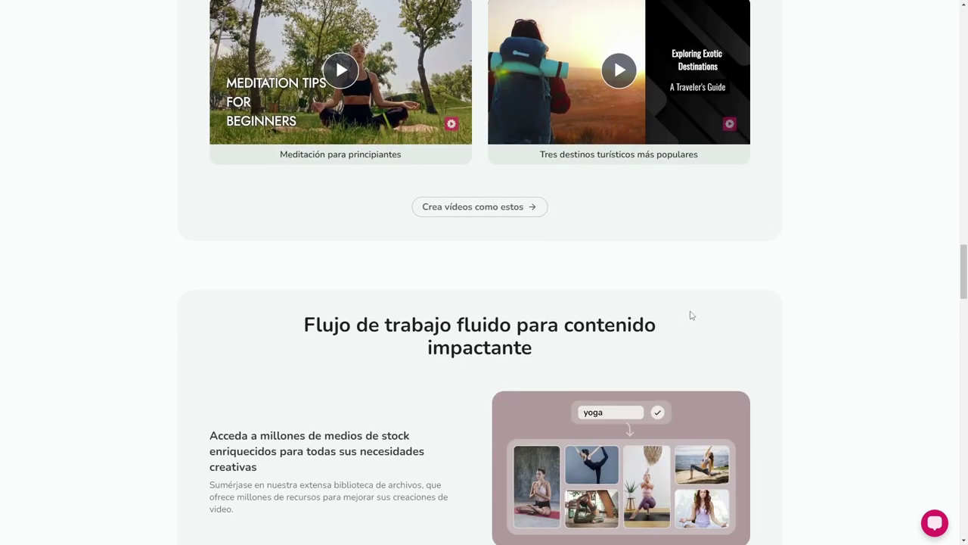
scroll(723, 306, "down", 7)
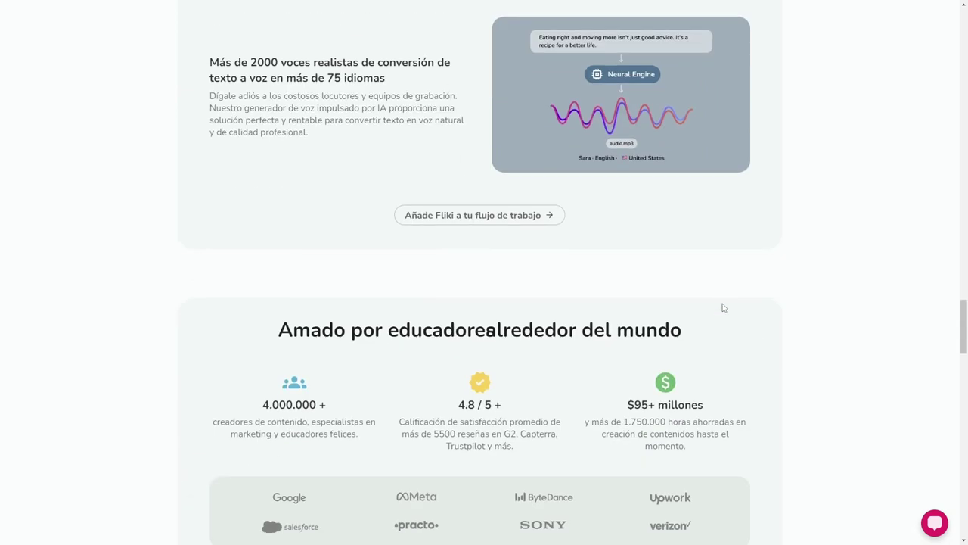
scroll(722, 307, "down", 5)
scroll(499, 184, "up", 2)
scroll(709, 341, "down", 5)
left_click_drag(963, 382, 961, 23)
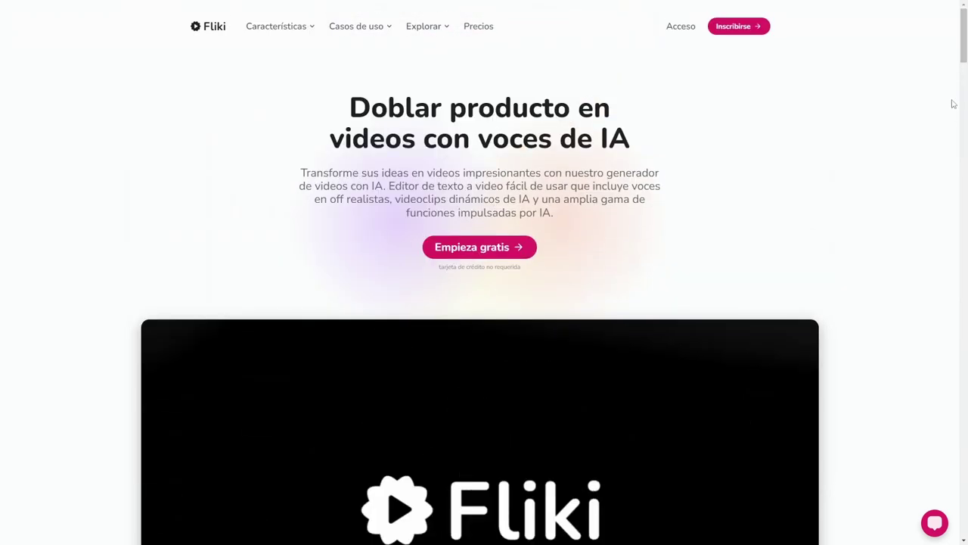
- Access the account's files and examine the "10 negocios rentables" video by reviewing its scenes and briefly playing the preview
left_click(680, 27)
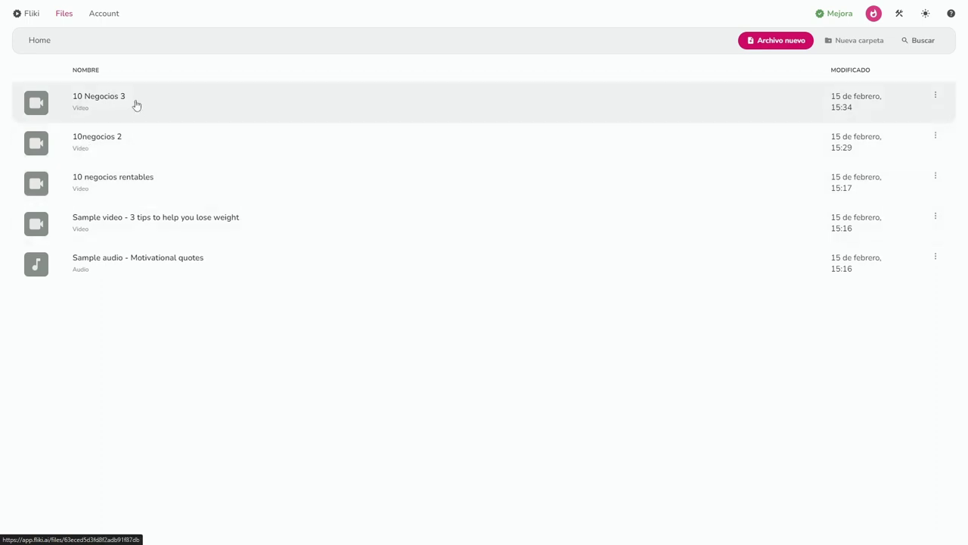
left_click(108, 182)
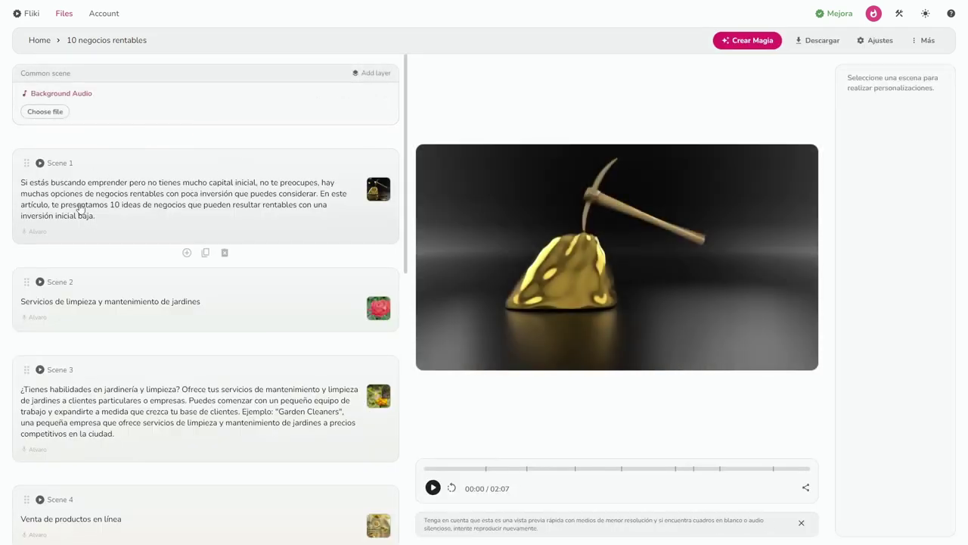
scroll(122, 422, "down", 2)
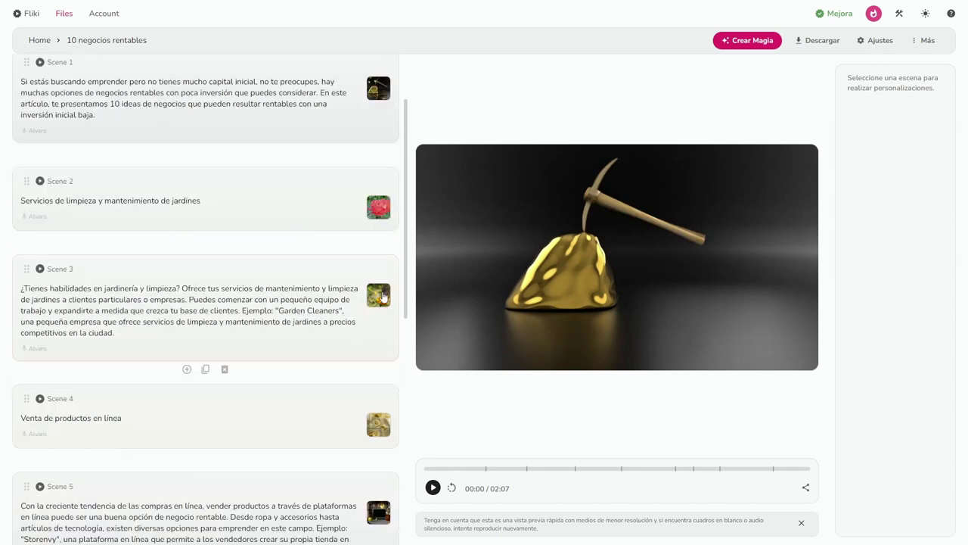
scroll(244, 274, "up", 1)
left_click(588, 281)
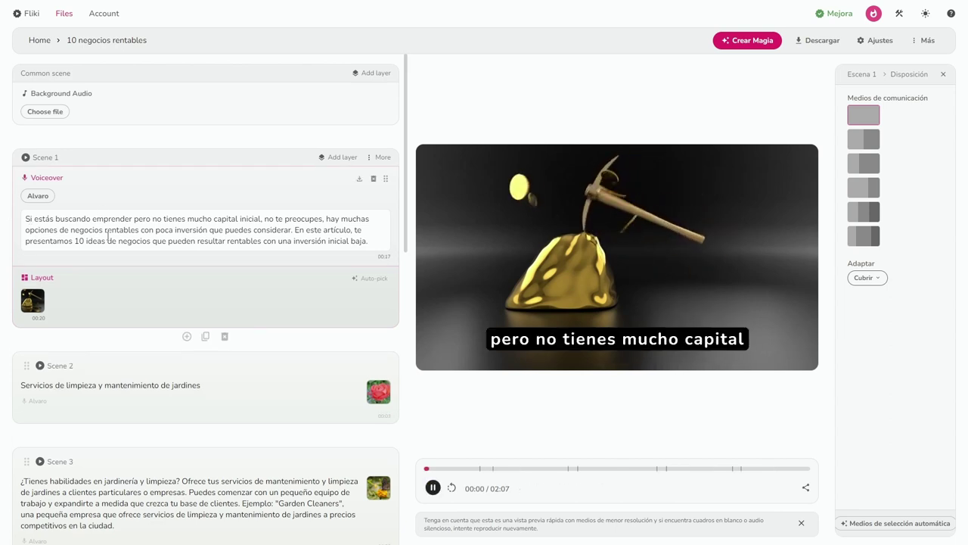
left_click(434, 488)
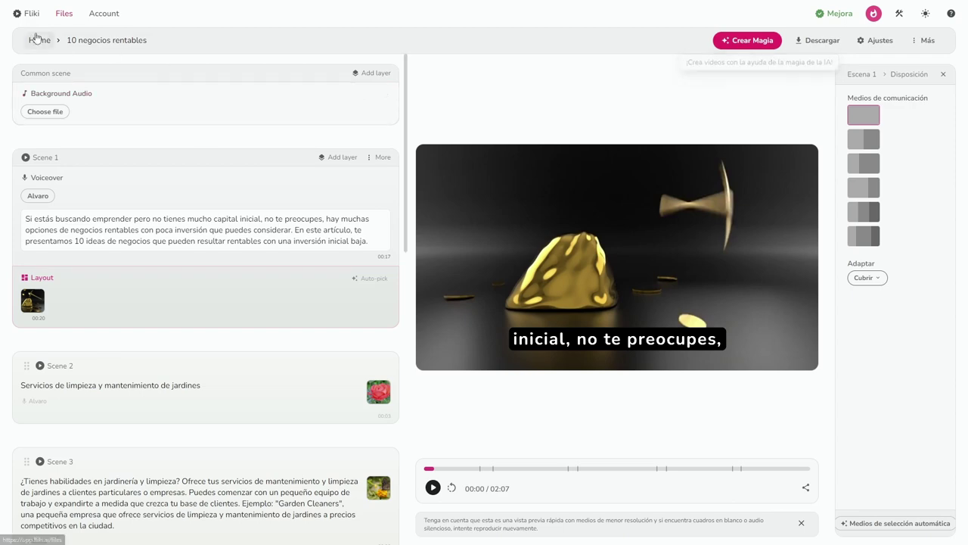
- Return to the file list and start a new video file named "Pruebas de vídeo automático"
left_click(109, 26)
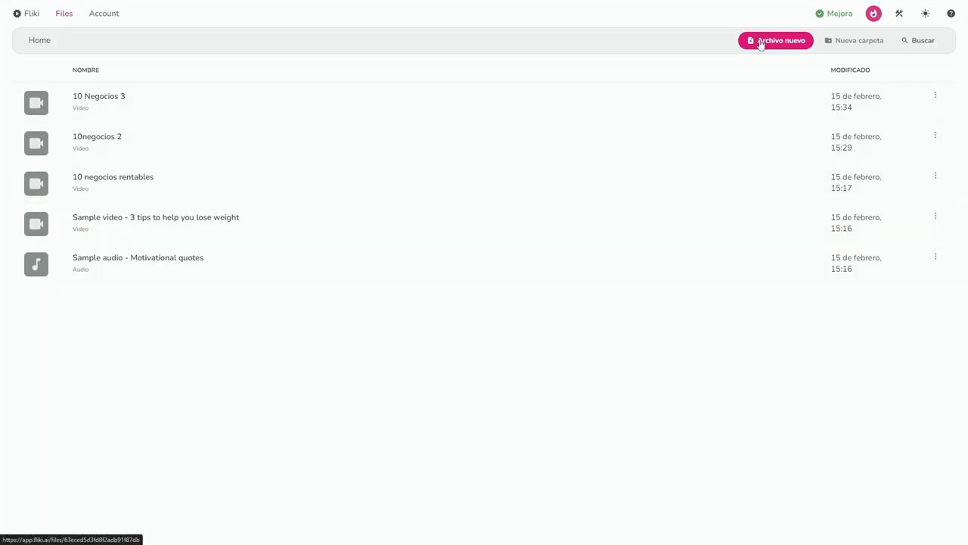
left_click(763, 43)
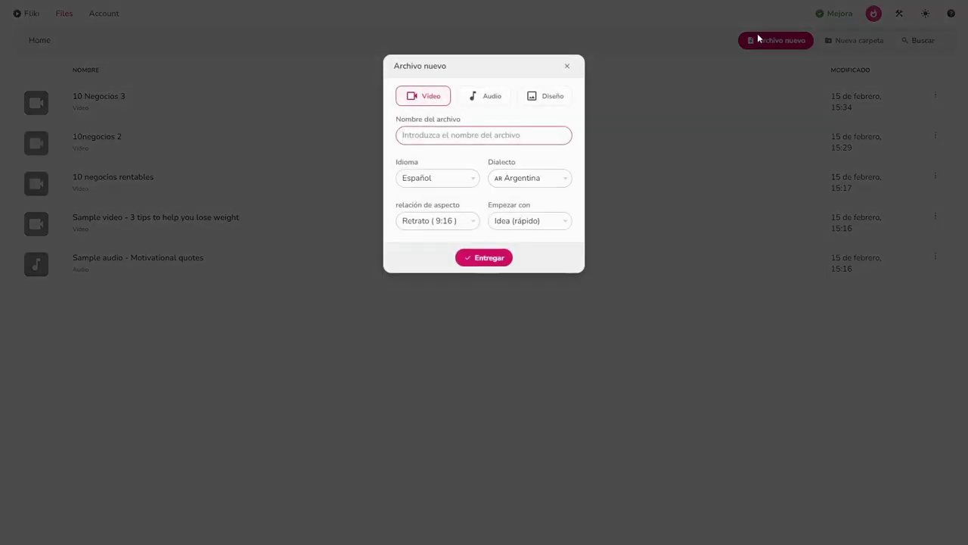
type("Pruebas de vídeo automatico")
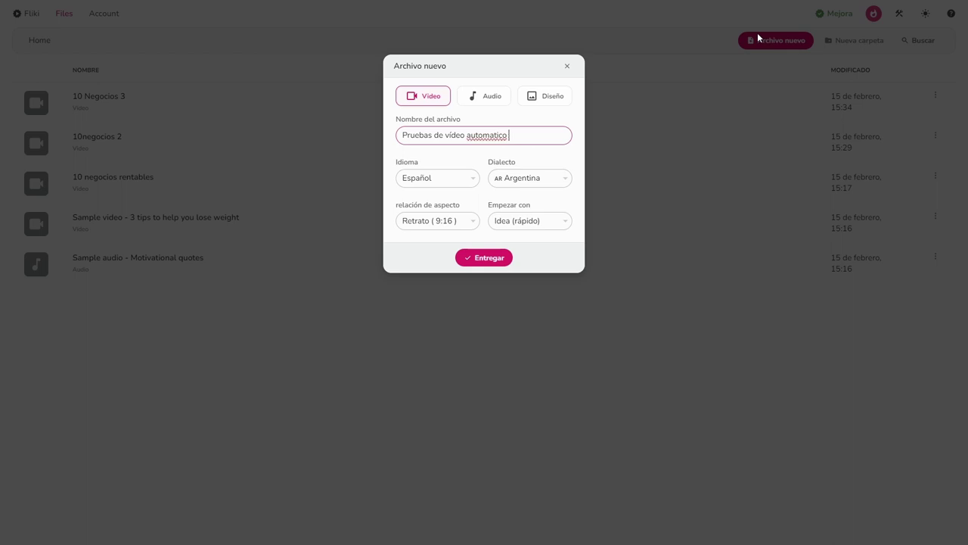
right_click(482, 136)
left_click(519, 150)
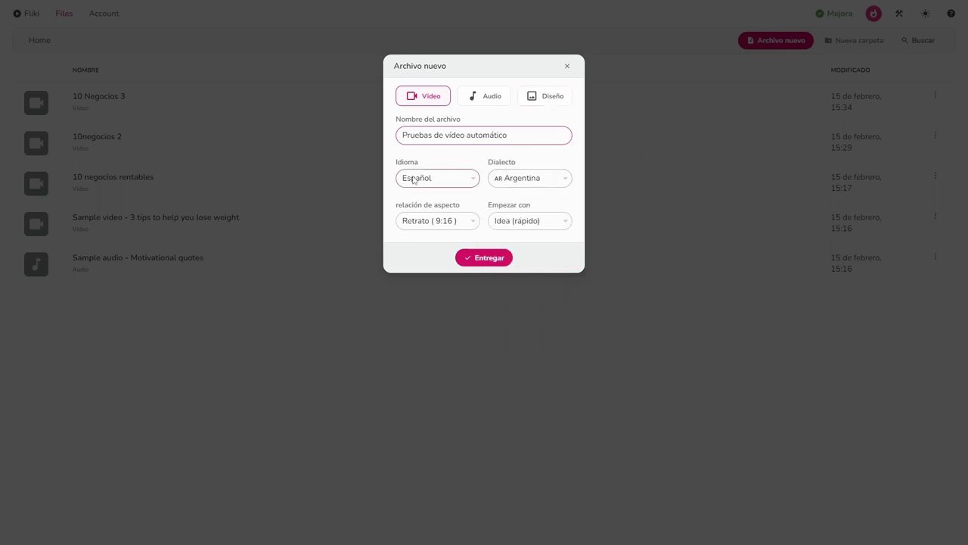
- Set the new video's dialect to España and its aspect ratio to Paisaje (16:9)
left_click(526, 180)
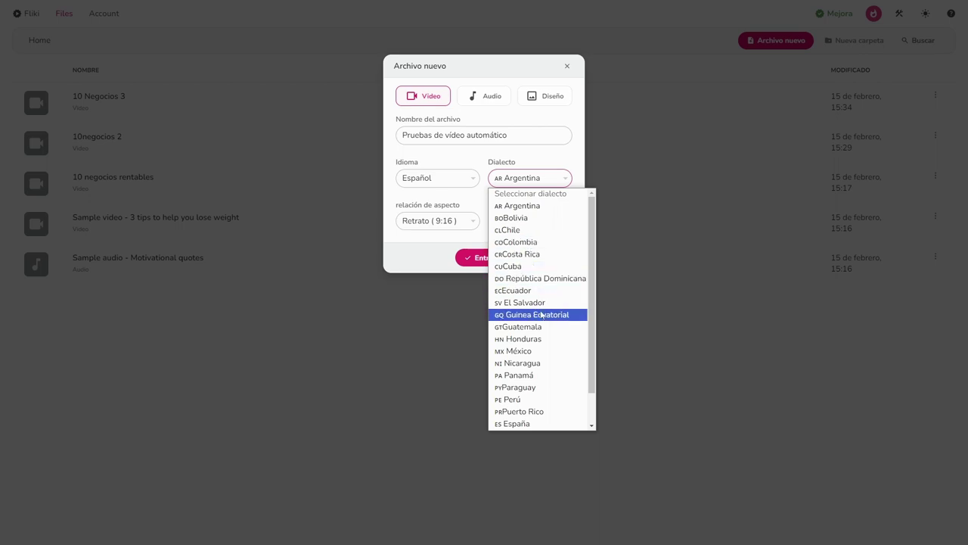
left_click(531, 423)
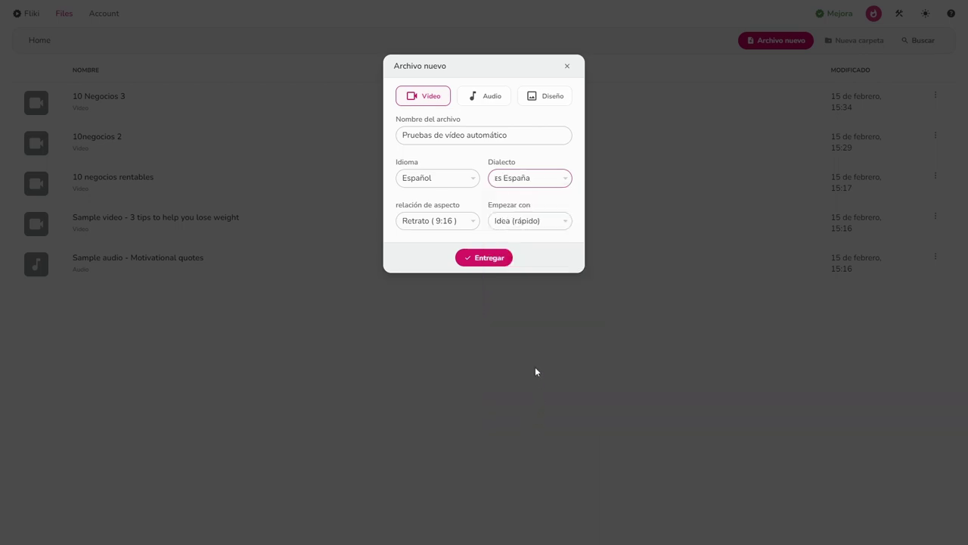
left_click(470, 224)
left_click(449, 270)
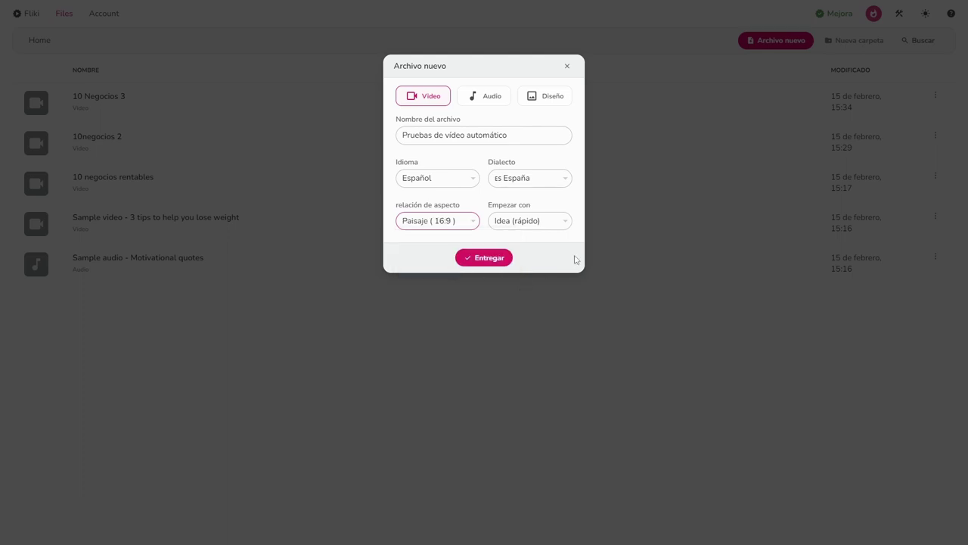
- Choose Idea (rápido) as the starting point and create the video file
left_click(556, 225)
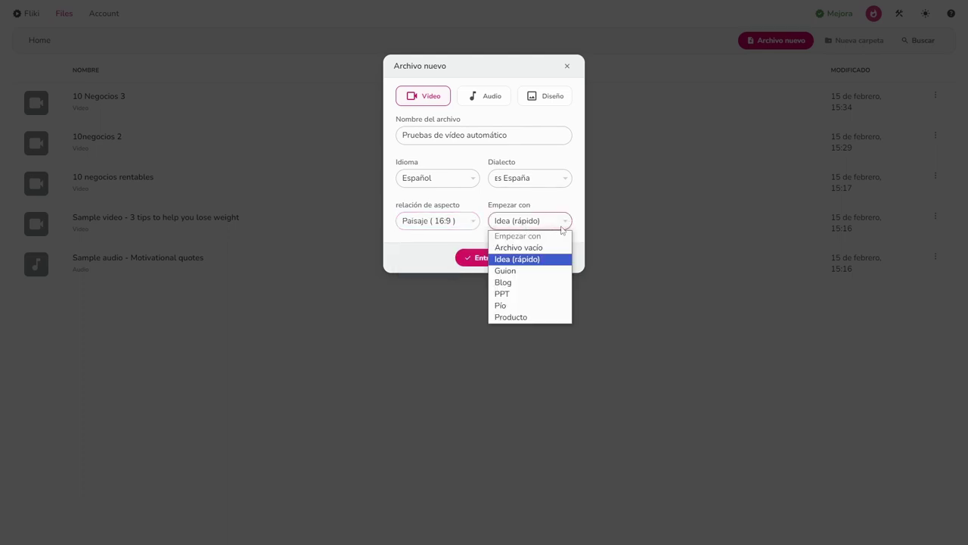
left_click(534, 260)
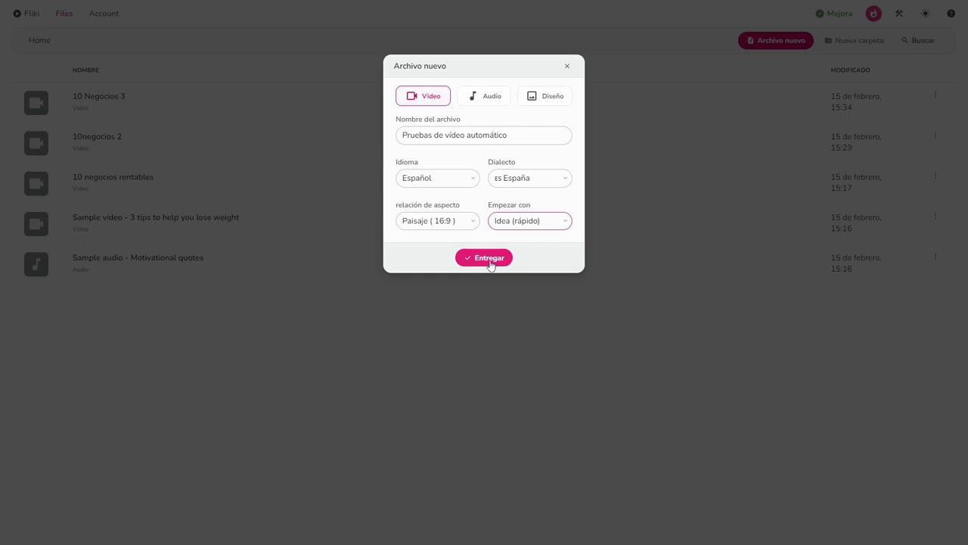
left_click(519, 223)
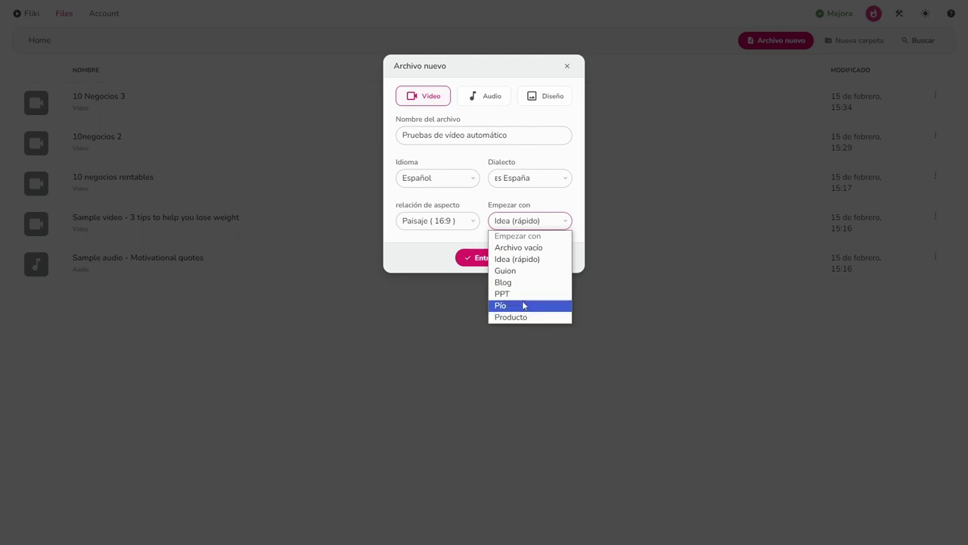
left_click(531, 260)
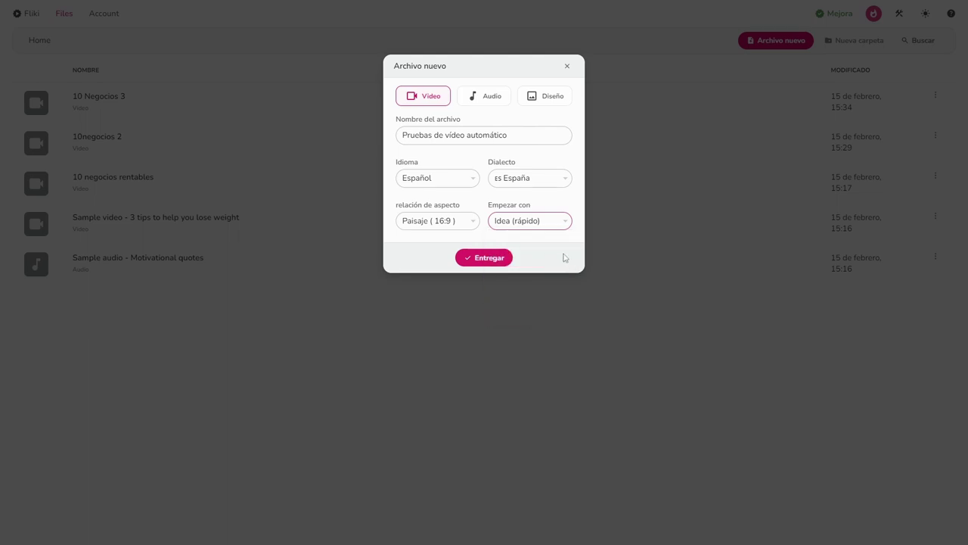
left_click(488, 260)
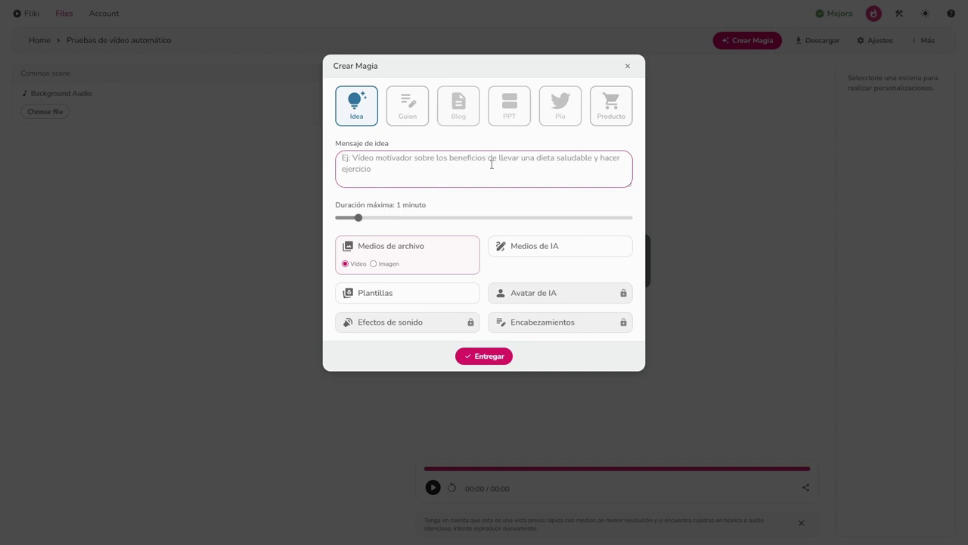
- Enter the idea prompt "Quiero que me crees un vídeo sobre automatización de vídeos para YouTube" and keep the maximum duration at 1 minute
type("Quiero que me crees u")
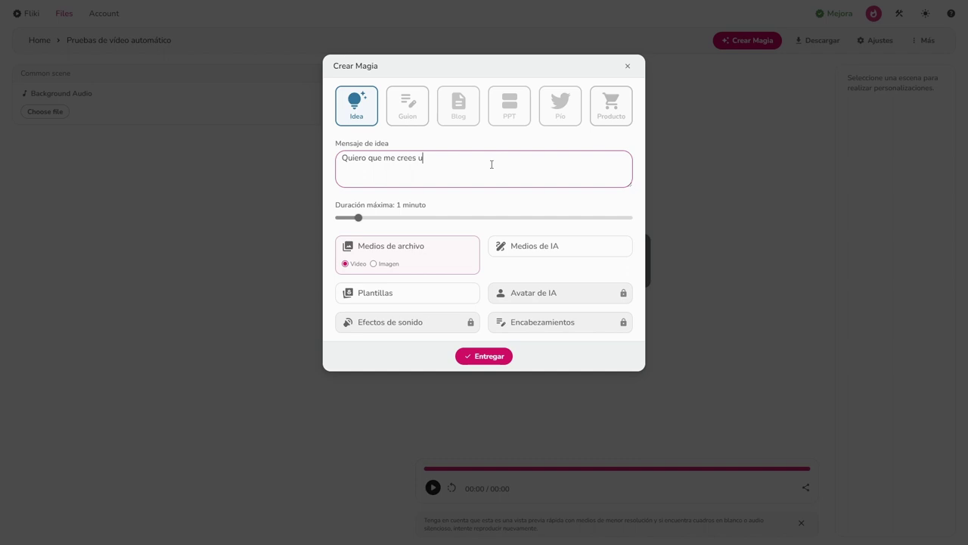
type("n vídeo sobre automatización de vídeos para YouTube")
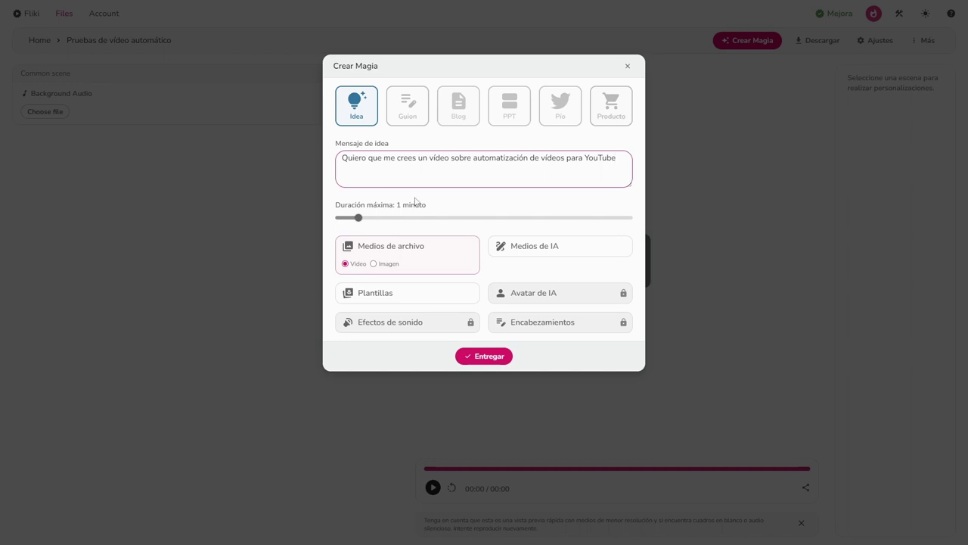
mouse_move(359, 217)
left_mouse_down()
mouse_move(631, 224)
mouse_move(364, 221)
left_mouse_up()
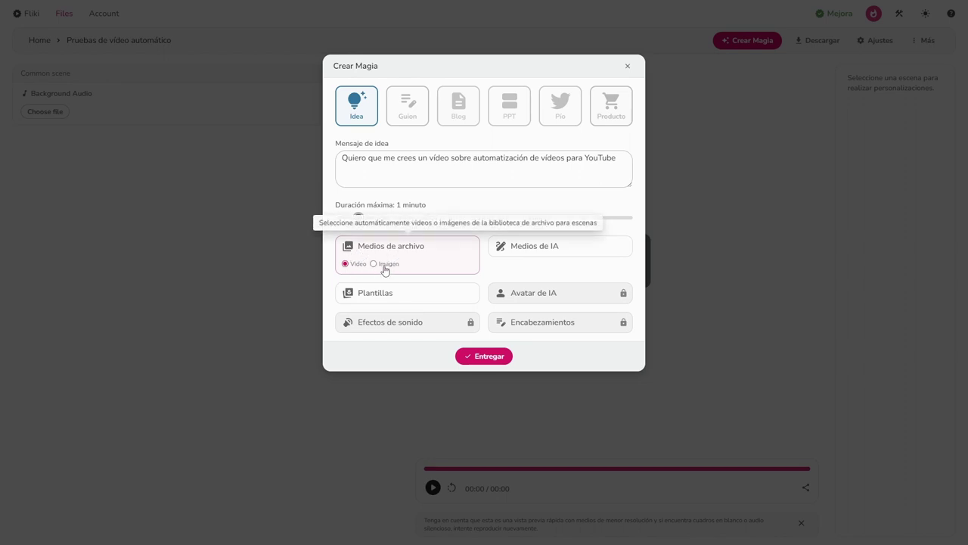
- Look through the image styles offered for AI media and return to stock video media
left_click(534, 257)
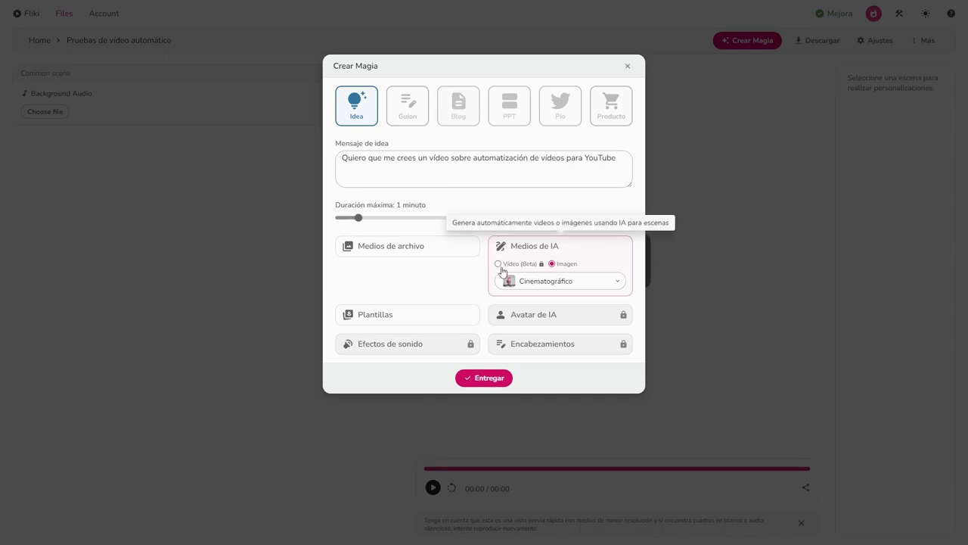
left_click(551, 283)
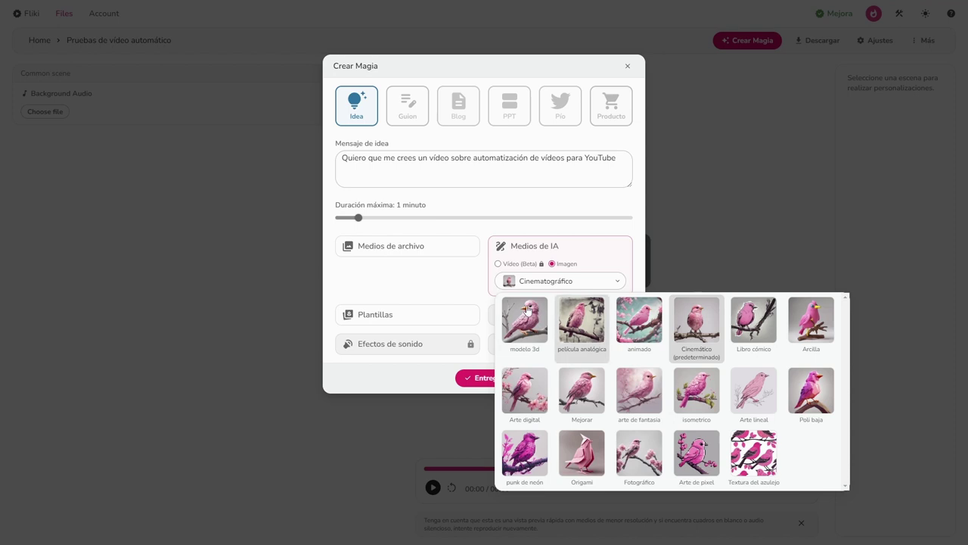
left_click(403, 251)
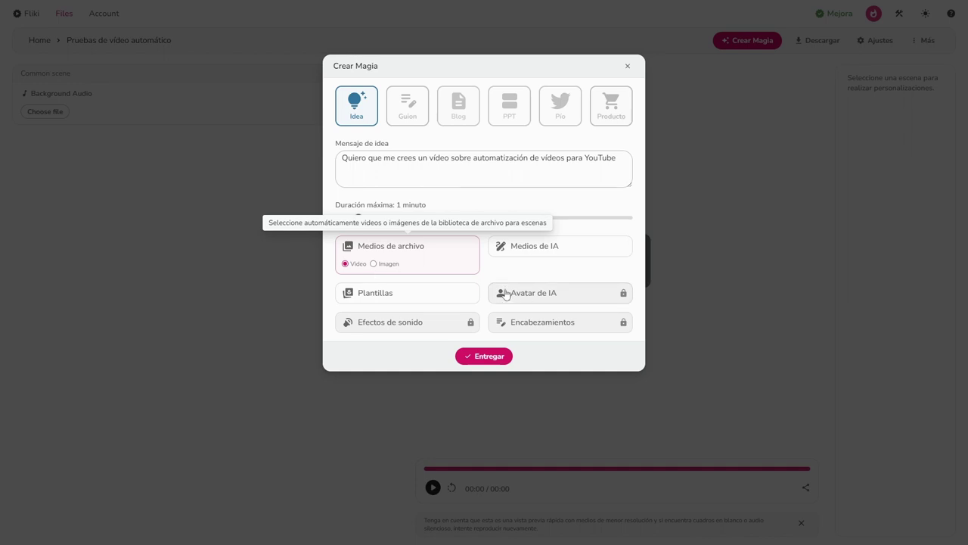
- Enable templates for the video and look through the template selection without choosing one
left_click(425, 295)
left_click(443, 313)
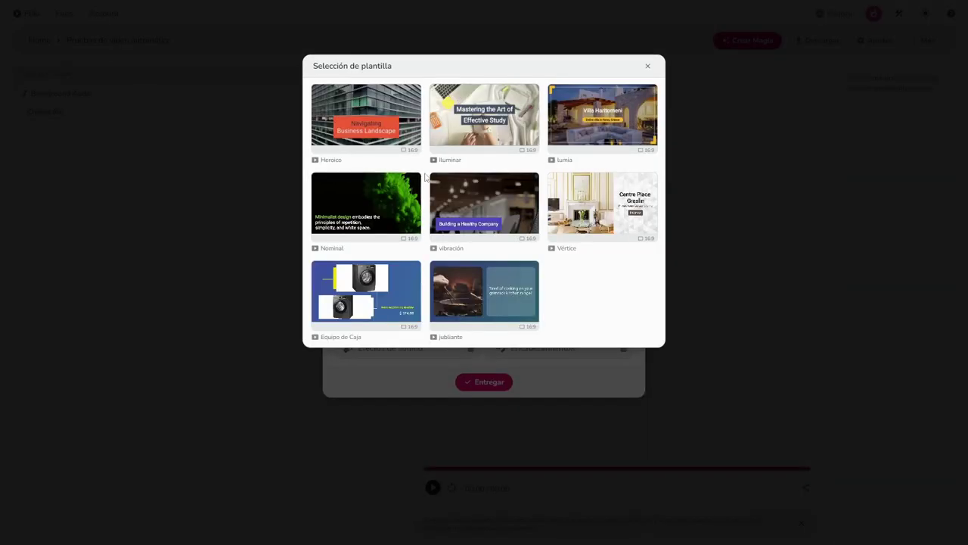
left_click(648, 66)
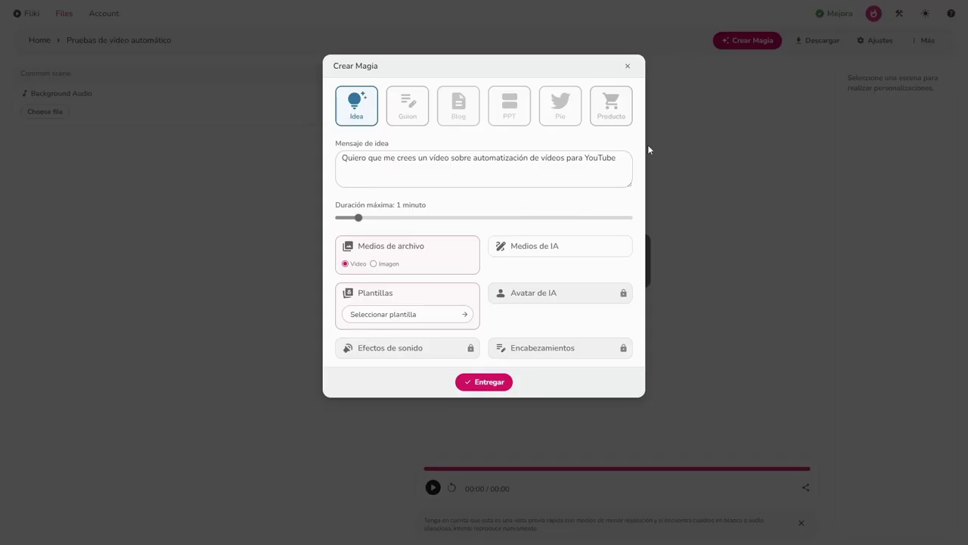
- Try to enable the AI avatar option for the video and dismiss the plan upgrade offer
left_click(571, 302)
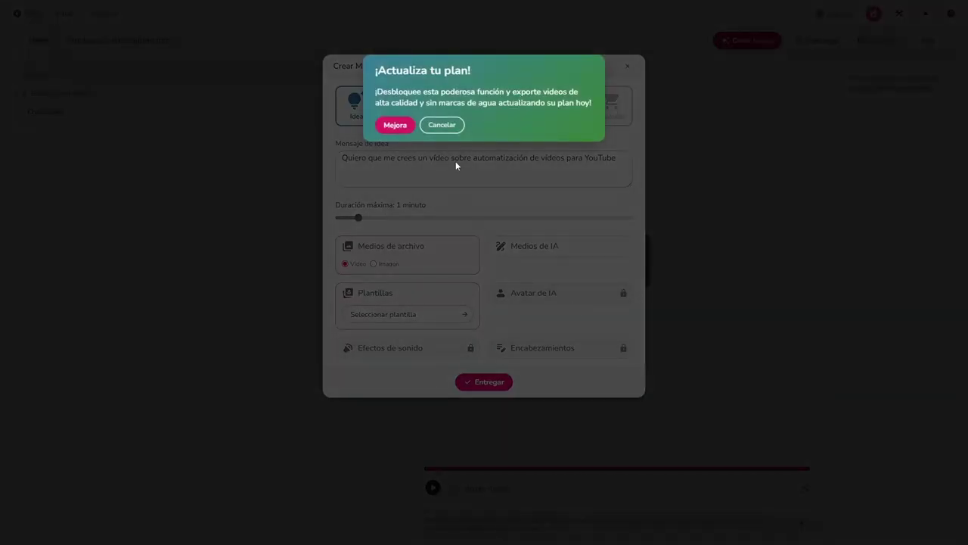
left_click(448, 125)
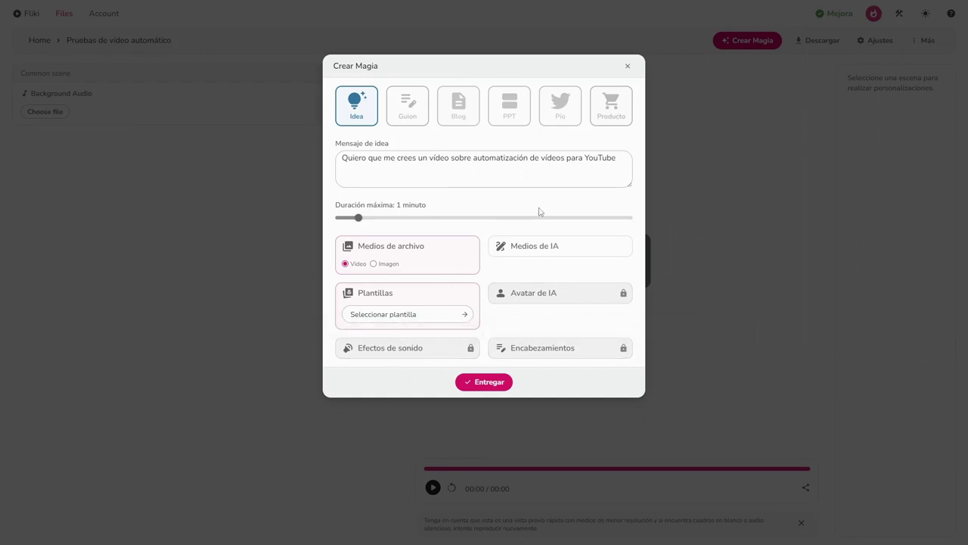
- Choose the vibración template and submit the idea to generate the video
left_click(488, 386)
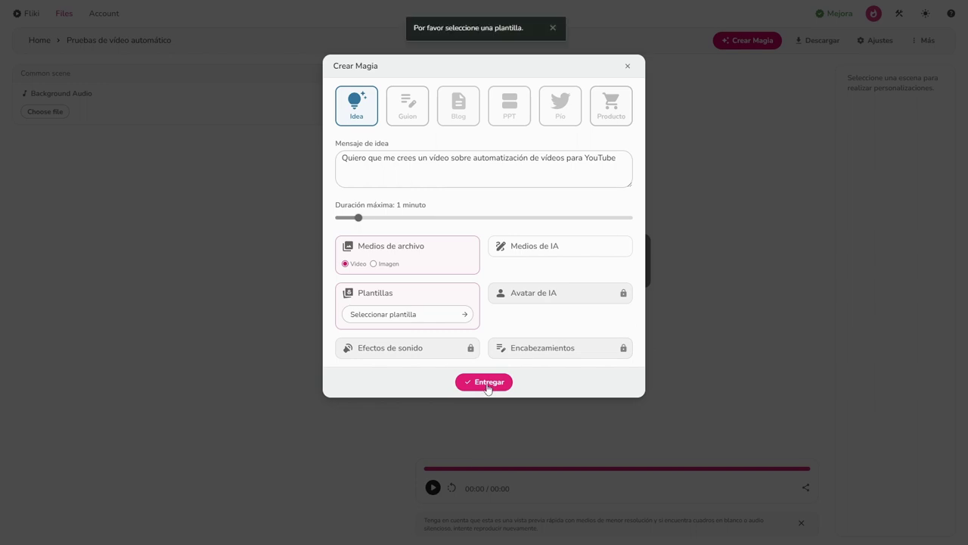
left_click(411, 316)
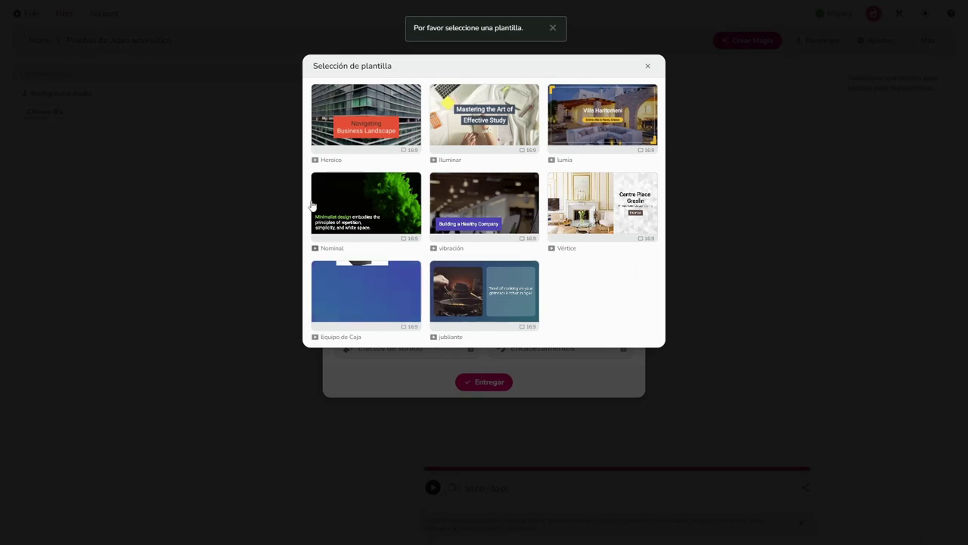
left_click(474, 210)
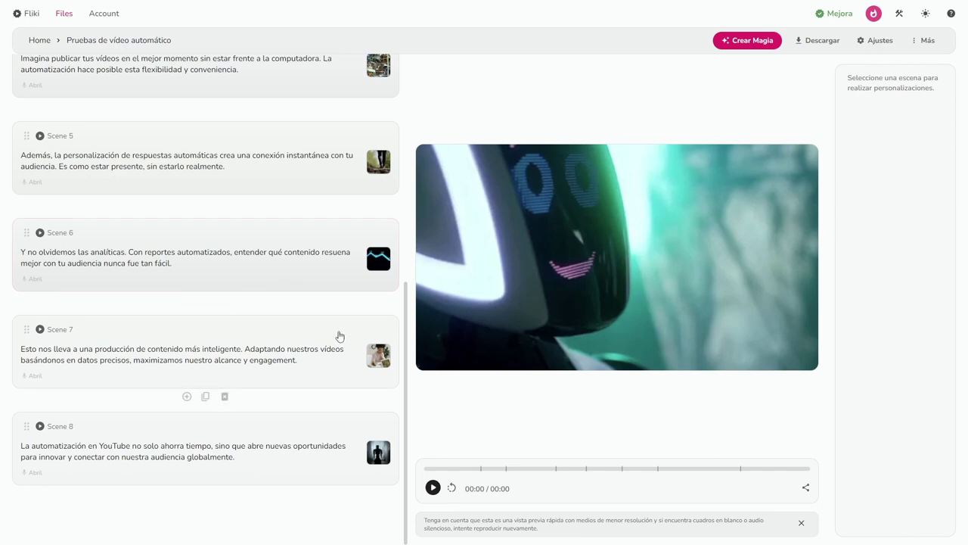
- Play the generated video's preview and look through the text and media of all its scenes
left_click(434, 487)
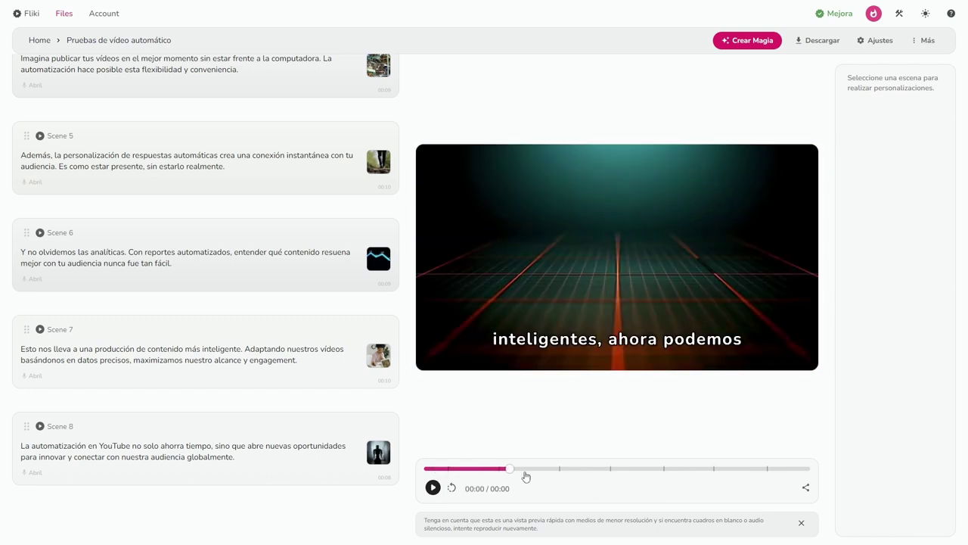
scroll(235, 291, "up", 5)
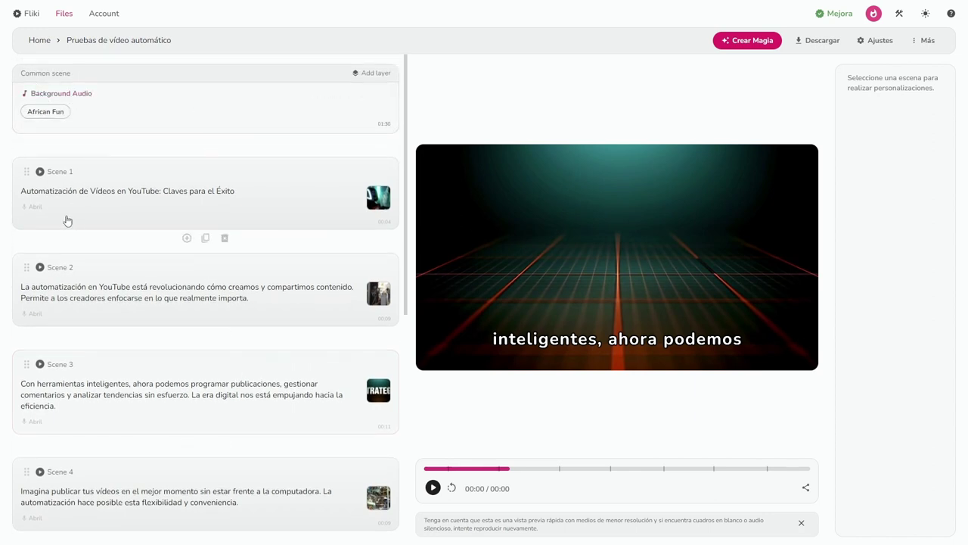
scroll(128, 370, "down", 3)
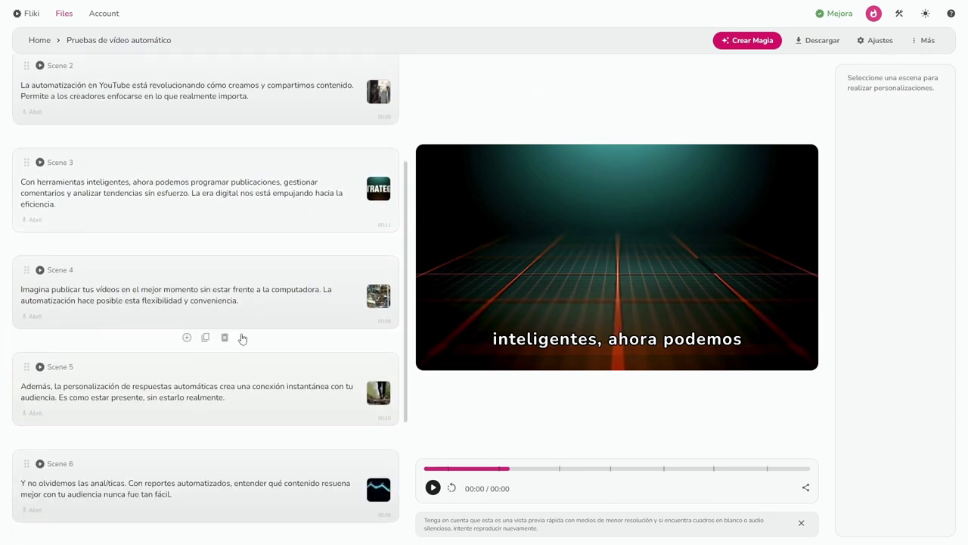
scroll(117, 446, "down", 2)
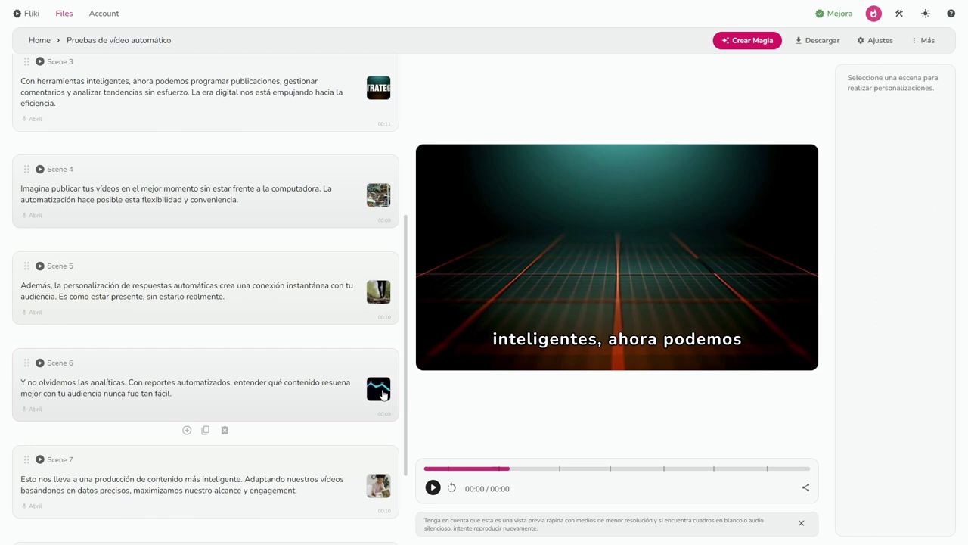
scroll(382, 395, "down", 2)
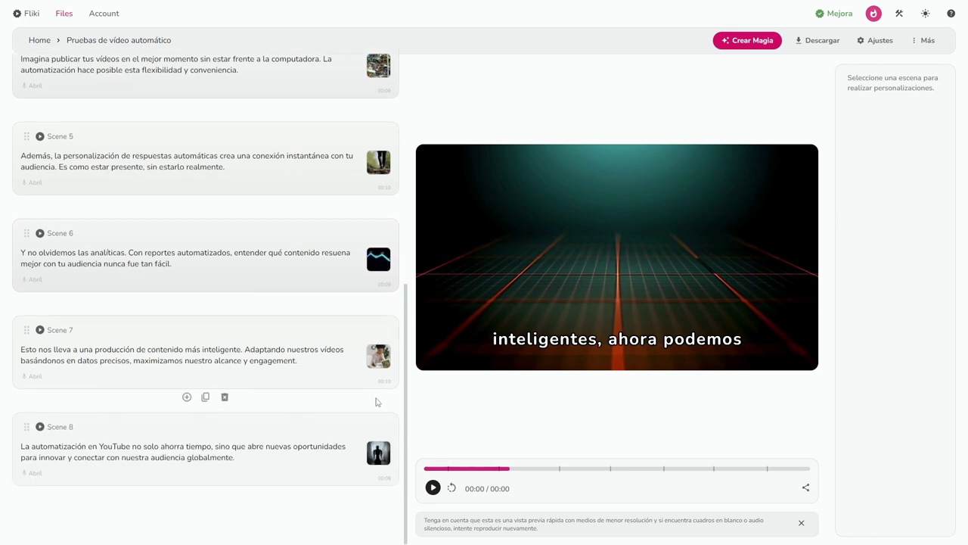
scroll(363, 398, "up", 7)
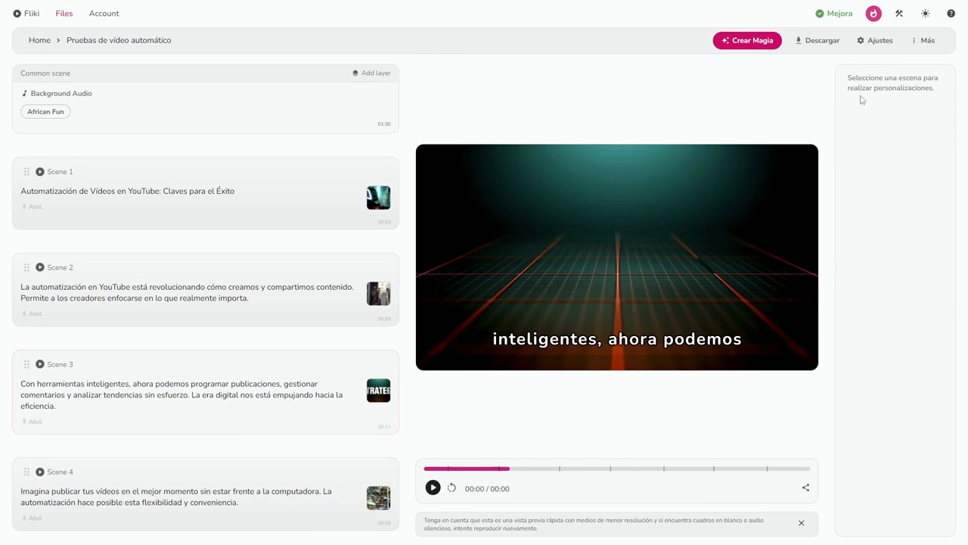
- Export the generated video at 720p in mp4 format and confirm the start of the export
left_click(820, 42)
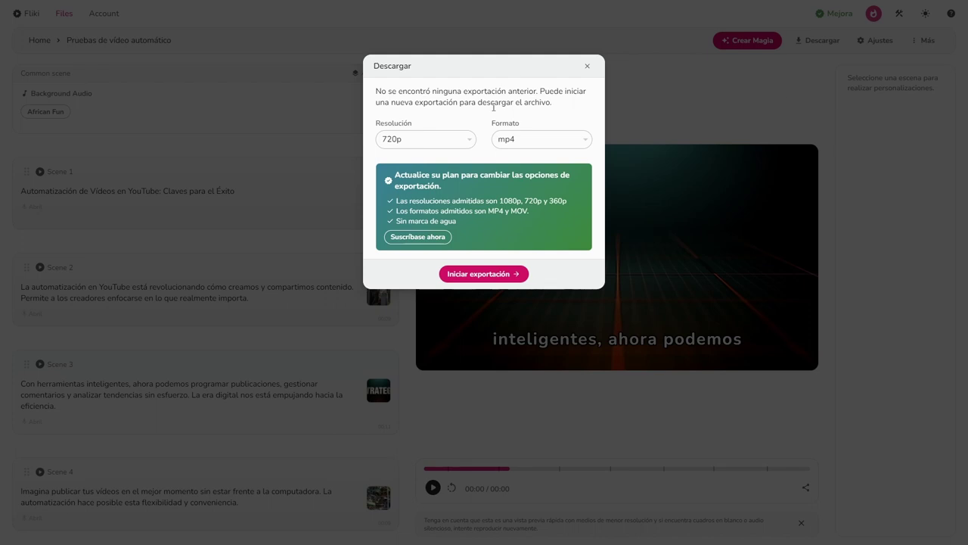
left_click(463, 142)
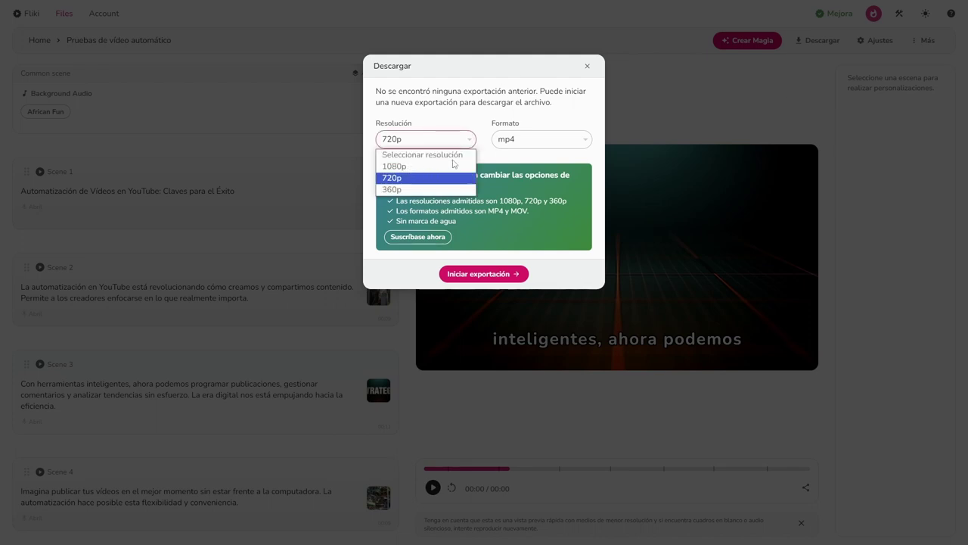
left_click(452, 139)
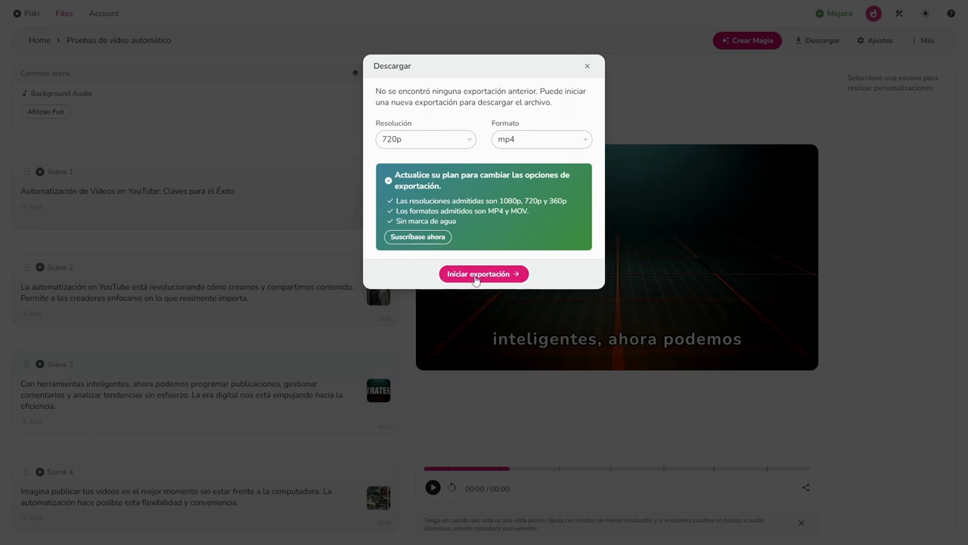
left_click(515, 275)
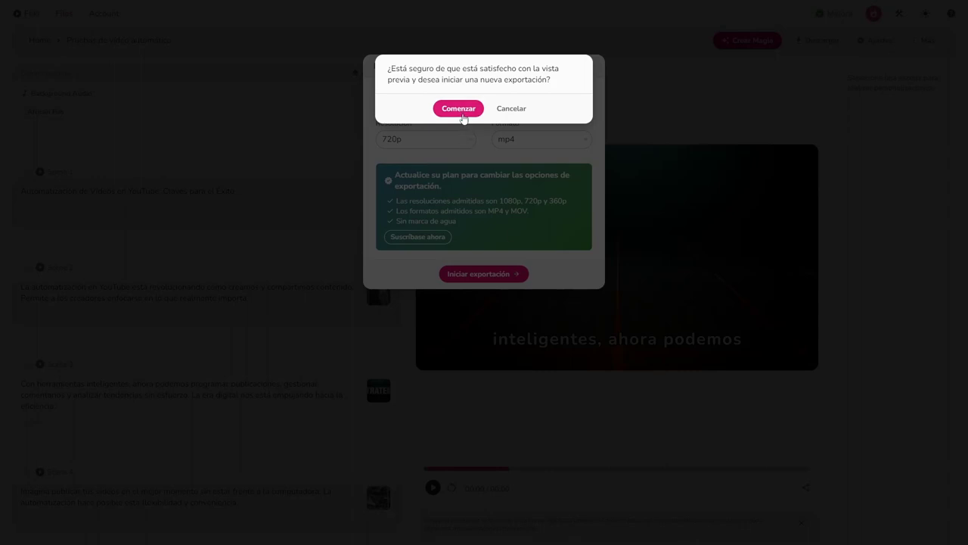
left_click(459, 110)
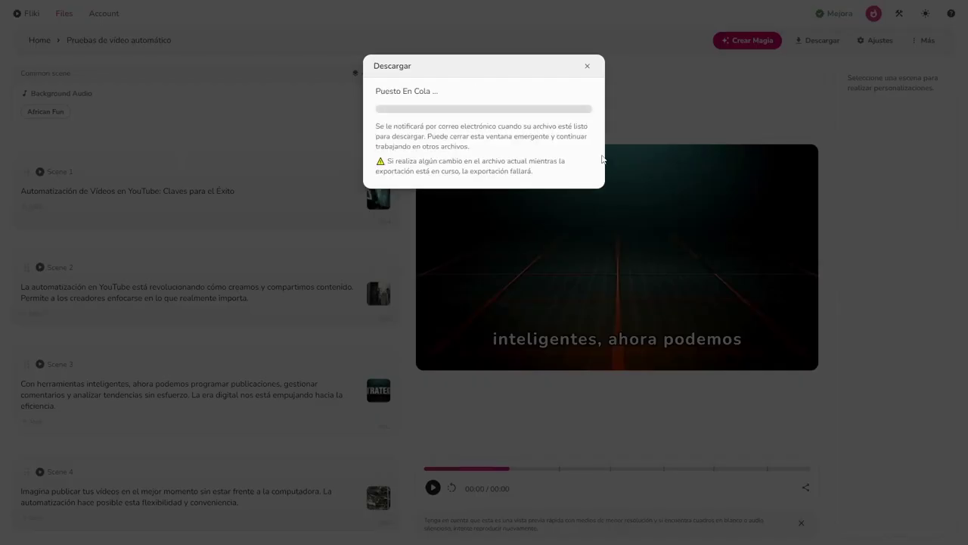